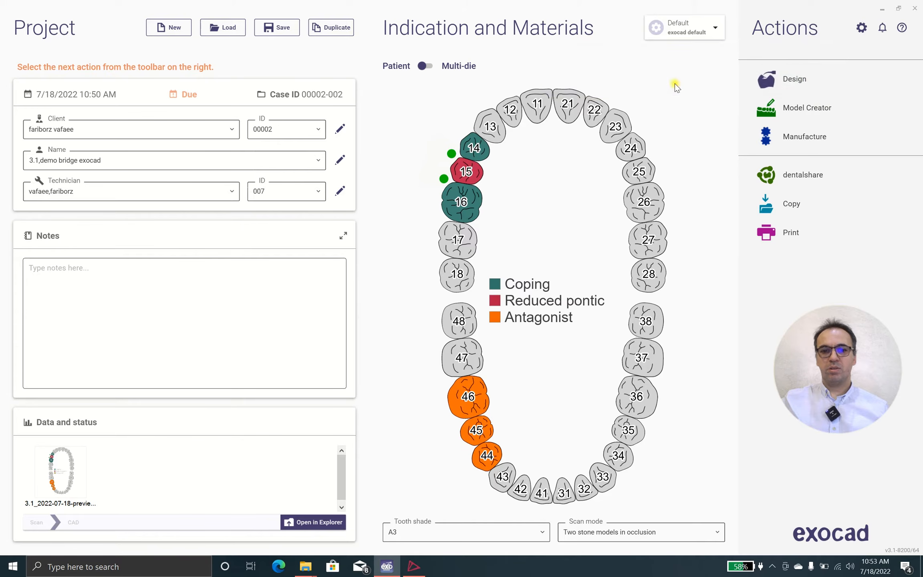
# Step: Start the design and load bridge exocad model UpperJawScan.ply and LowerJawScan.ply from the exocad learning folder on OneDrive
pyautogui.click(794, 80)
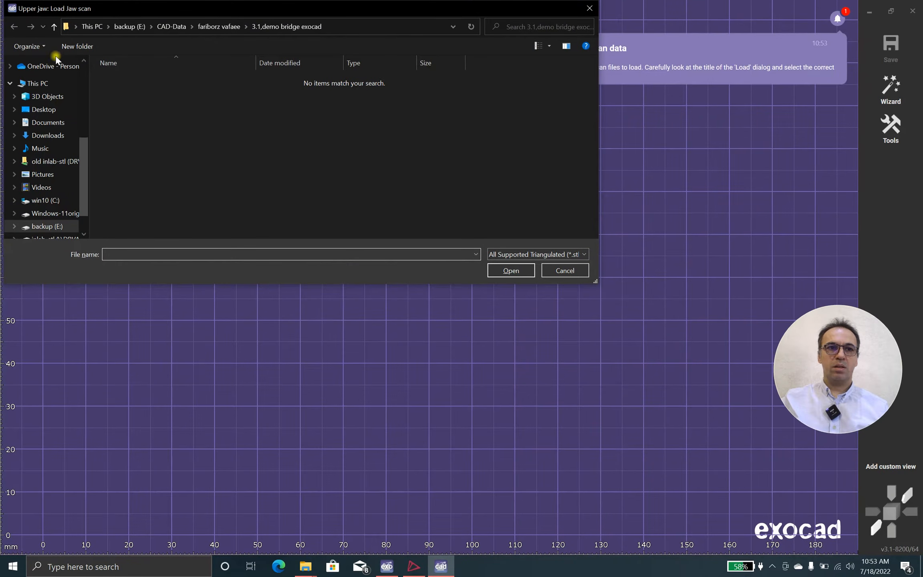
pyautogui.click(58, 68)
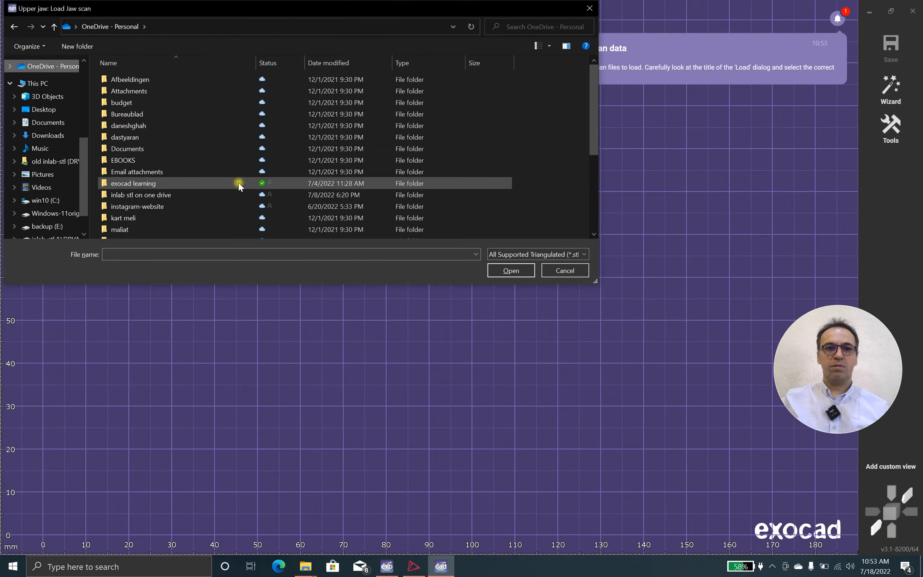
pyautogui.doubleClick(174, 185)
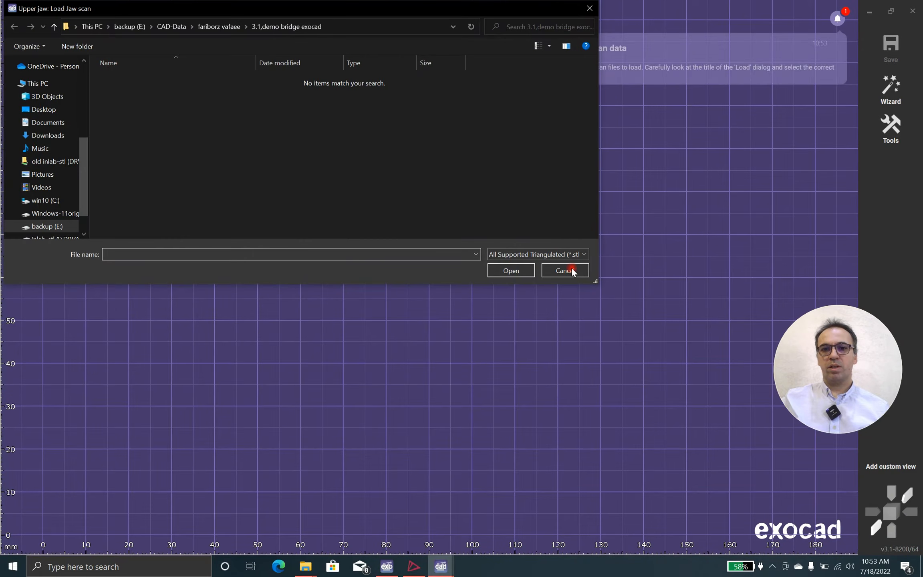
pyautogui.click(572, 271)
pyautogui.click(439, 290)
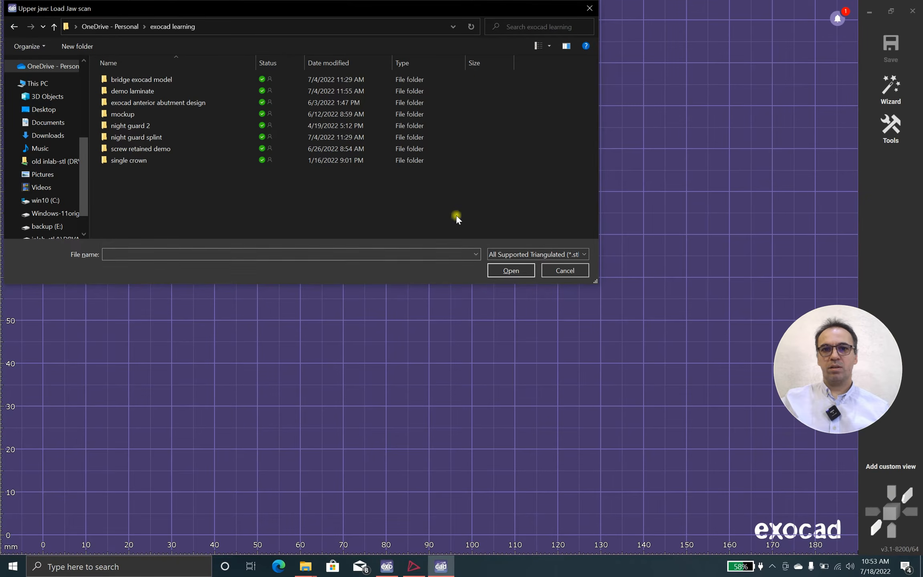
pyautogui.doubleClick(207, 77)
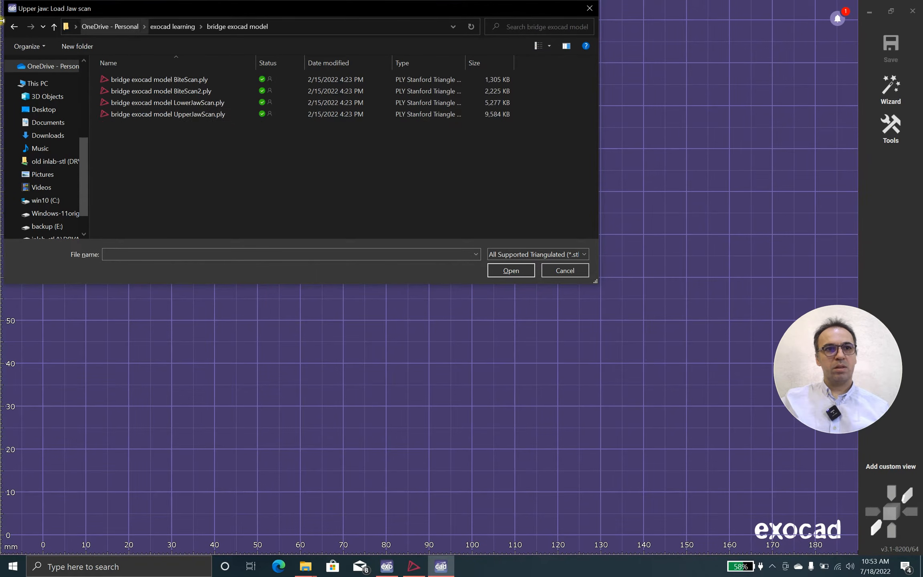
pyautogui.doubleClick(154, 115)
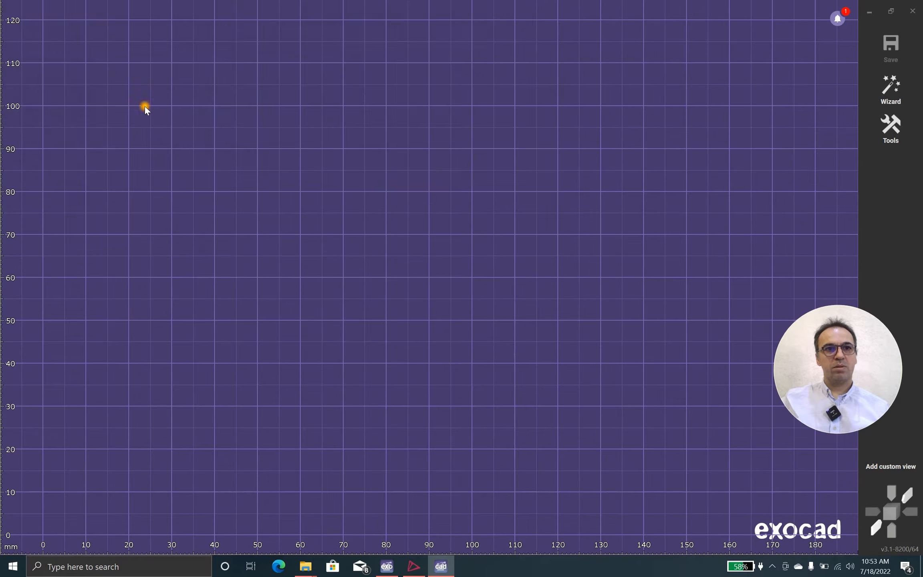
pyautogui.doubleClick(118, 102)
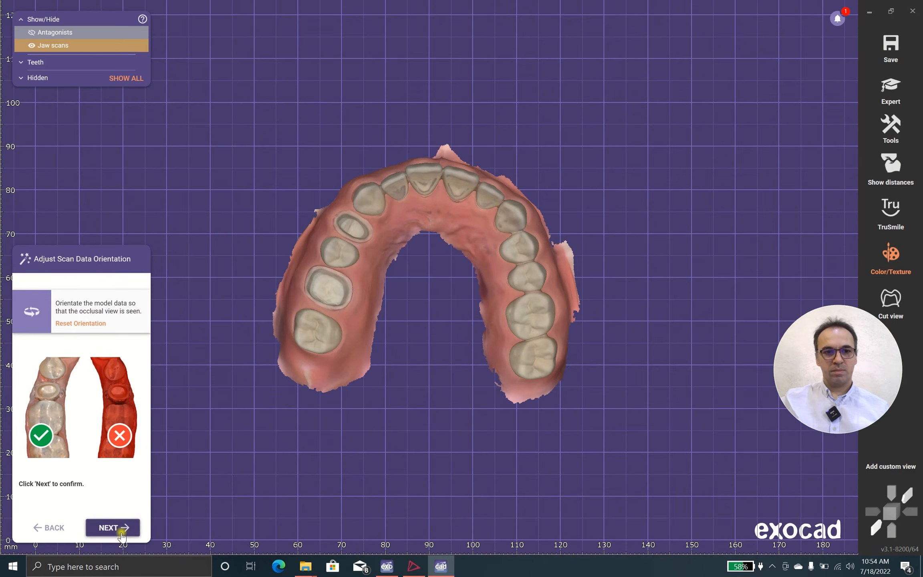
# Step: Accept the occlusal scan orientation and draw a closed freehand margin line around the preparation of tooth 16
pyautogui.hotkey('ctrl', 'space')
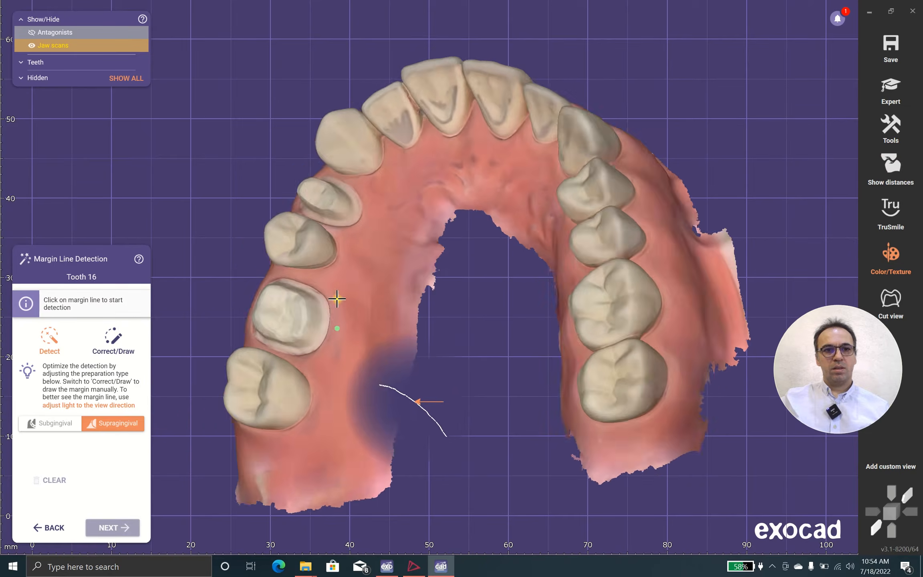
pyautogui.click(105, 344)
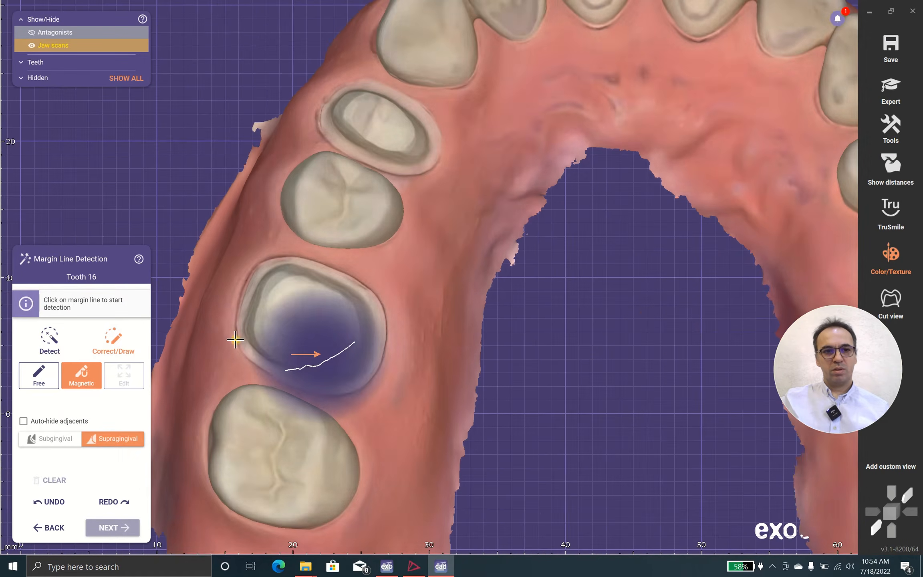
pyautogui.click(58, 384)
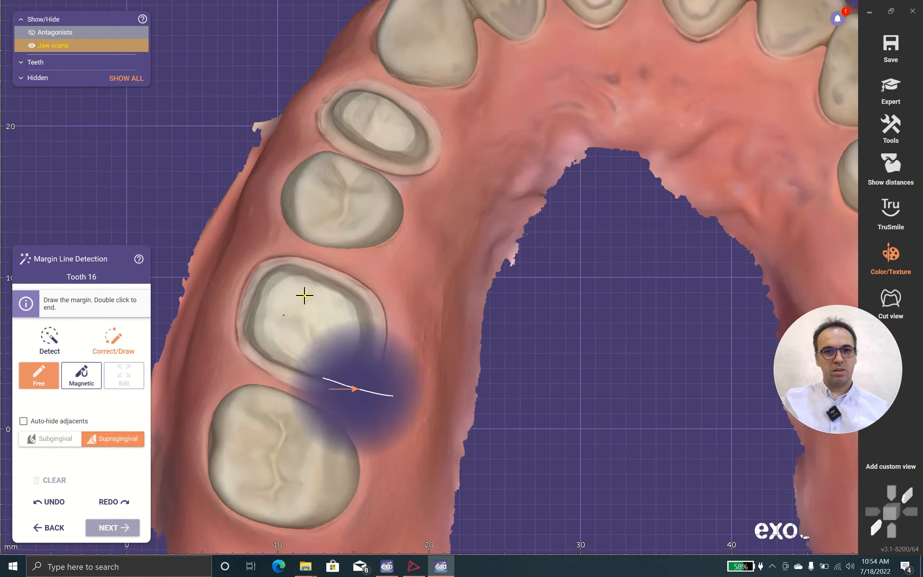
pyautogui.moveTo(340, 244)
pyautogui.mouseDown()
pyautogui.moveTo(287, 229)
pyautogui.moveTo(236, 243)
pyautogui.moveTo(214, 308)
pyautogui.moveTo(221, 370)
pyautogui.moveTo(292, 422)
pyautogui.moveTo(345, 435)
pyautogui.moveTo(386, 430)
pyautogui.moveTo(427, 371)
pyautogui.moveTo(428, 290)
pyautogui.mouseUp()
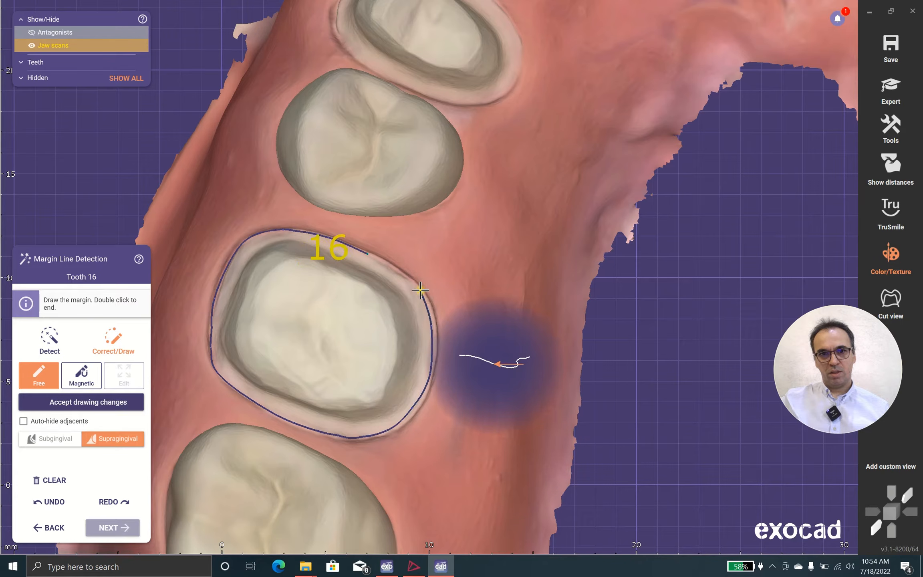
pyautogui.click(405, 276)
pyautogui.doubleClick(366, 253)
# Step: Move the control points on the buccal side of tooth 16's margin line onto the preparation edge
pyautogui.scroll(5, 348, 248)
pyautogui.moveTo(264, 262); pyautogui.dragTo(336, 243, button='right')
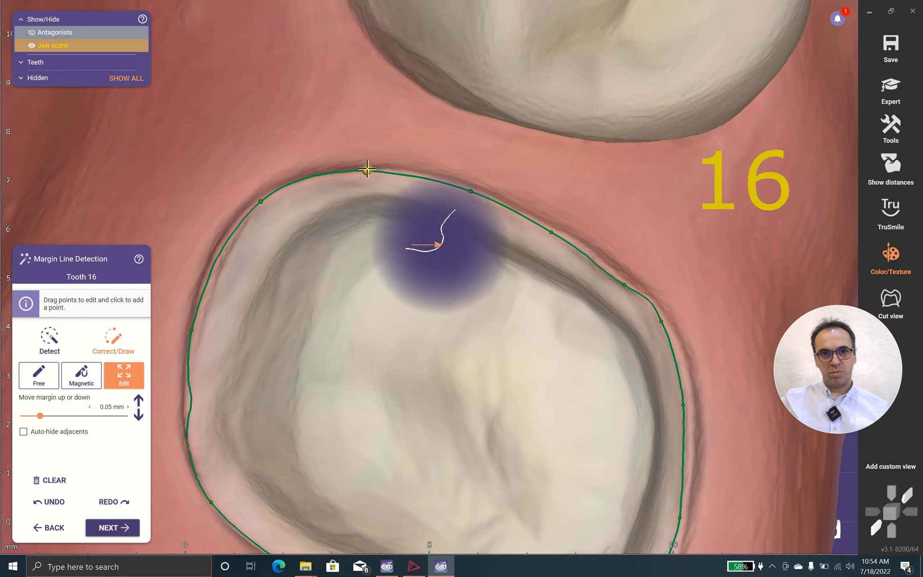
pyautogui.moveTo(191, 331); pyautogui.dragTo(199, 325)
pyautogui.moveTo(185, 447); pyautogui.dragTo(185, 425)
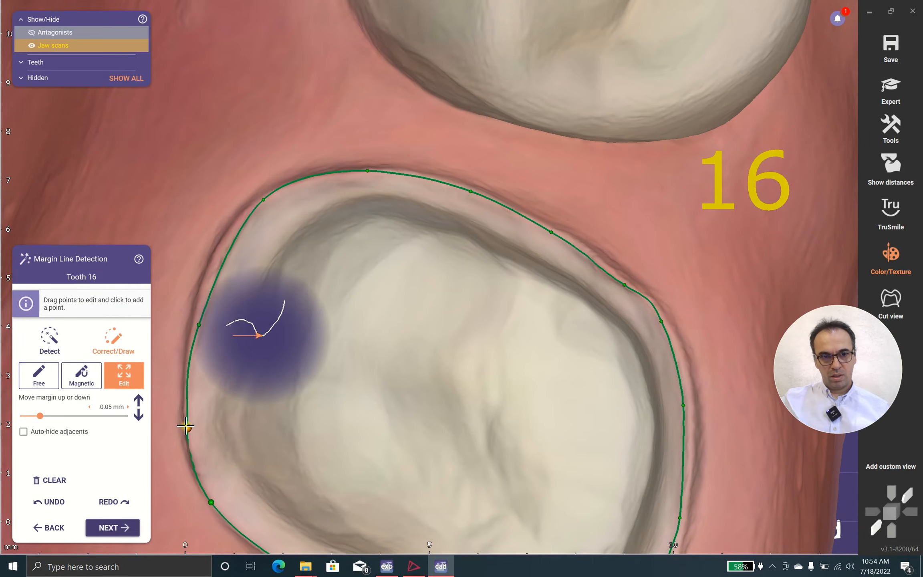
# Step: Adjust the margin line points at the distopalatal corner of tooth 16 to follow the preparation edge
pyautogui.moveTo(282, 493); pyautogui.dragTo(276, 287, button='middle')
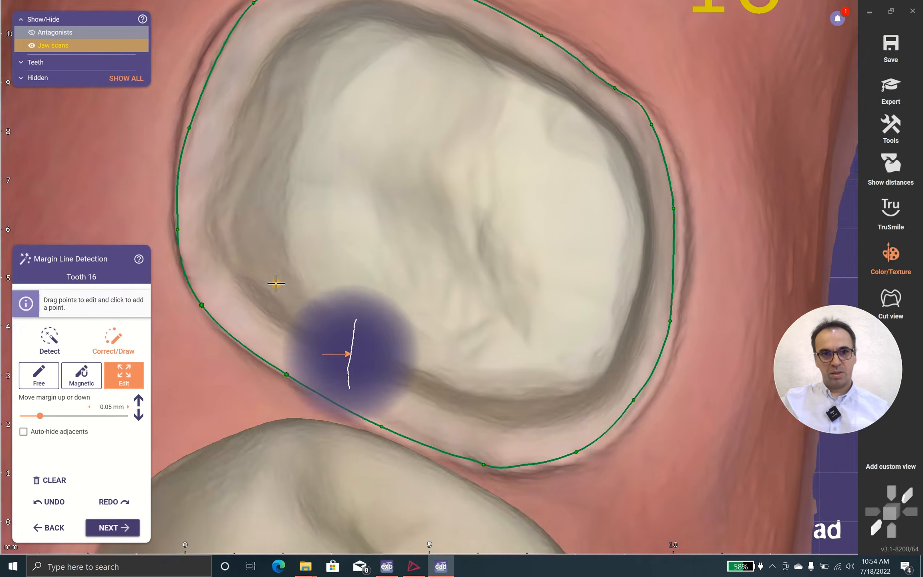
pyautogui.moveTo(276, 286); pyautogui.dragTo(275, 284, button='right')
pyautogui.scroll(3, 389, 430)
pyautogui.click(551, 482)
pyautogui.moveTo(587, 383); pyautogui.dragTo(583, 415, button='right')
pyautogui.moveTo(558, 400); pyautogui.dragTo(566, 405)
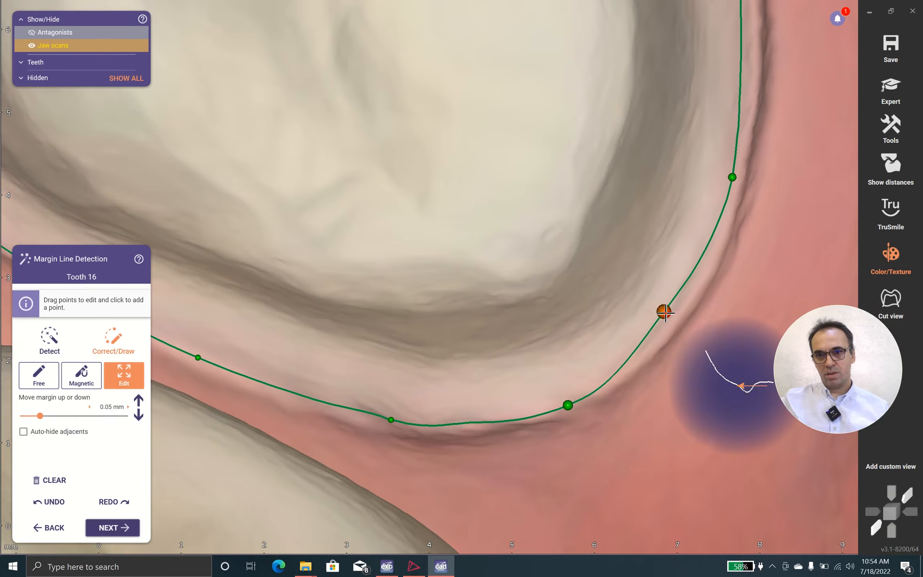
# Step: Correct the margin point at tooth 16's mesiopalatal corner and accept the margin line to continue with tooth 14
pyautogui.scroll(-5, 631, 291)
pyautogui.scroll(3, 594, 243)
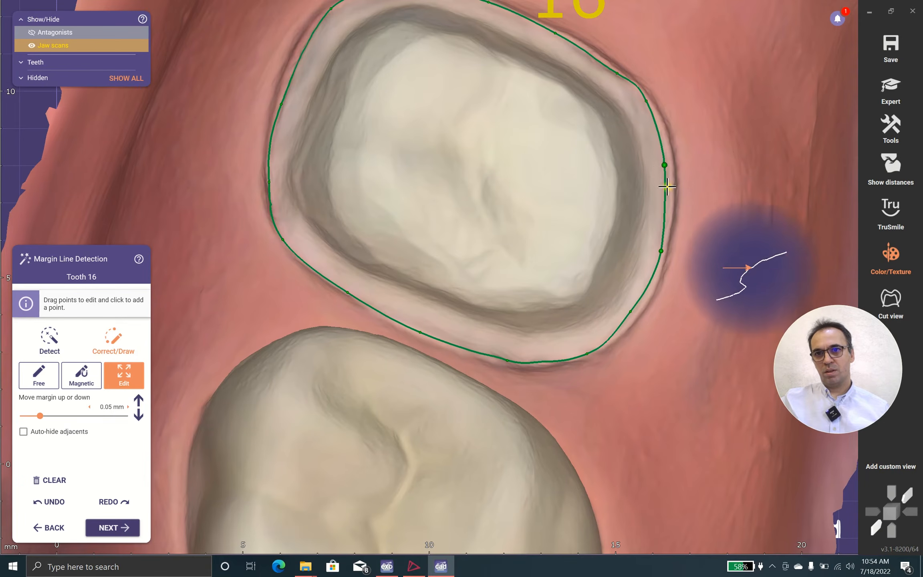
pyautogui.moveTo(618, 74); pyautogui.dragTo(604, 73)
pyautogui.scroll(-3, 605, 74)
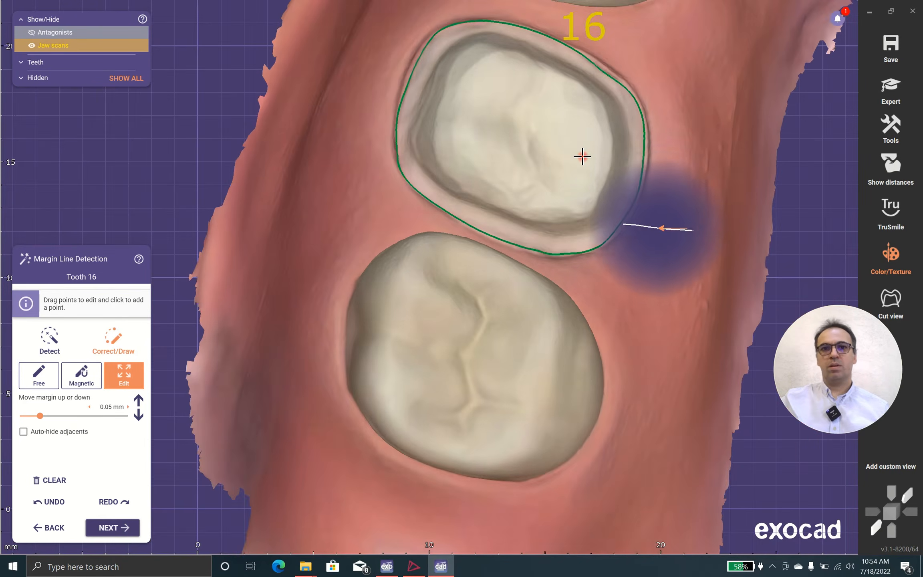
pyautogui.click(113, 527)
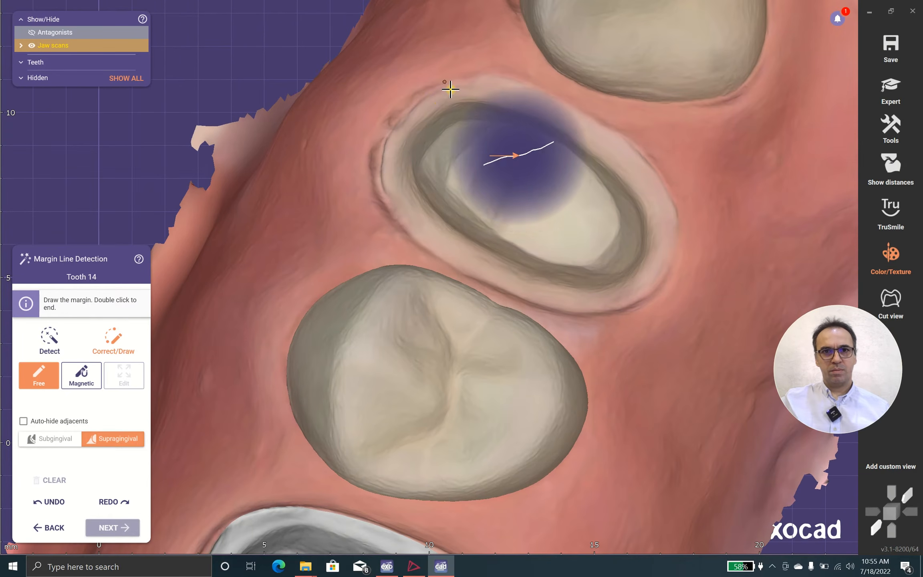
# Step: Draw a closed freehand margin line around the preparation edge of tooth 14
pyautogui.click(449, 90)
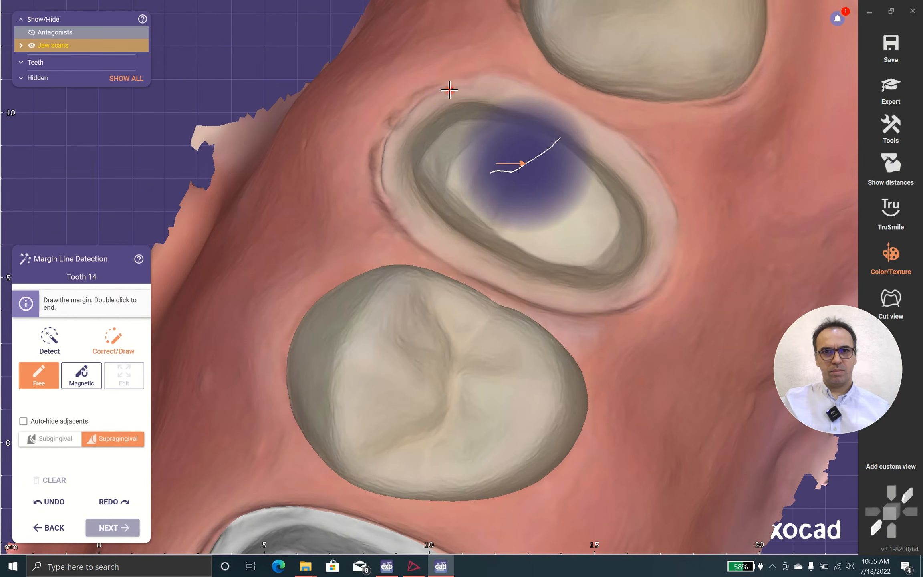
pyautogui.click(412, 114)
pyautogui.click(387, 141)
pyautogui.click(383, 189)
pyautogui.click(414, 244)
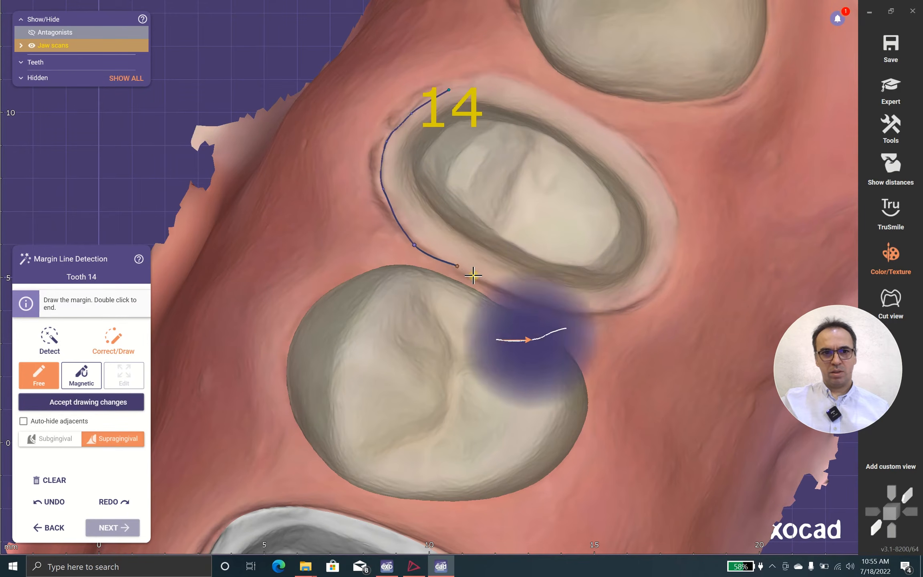
pyautogui.click(476, 278)
pyautogui.click(550, 307)
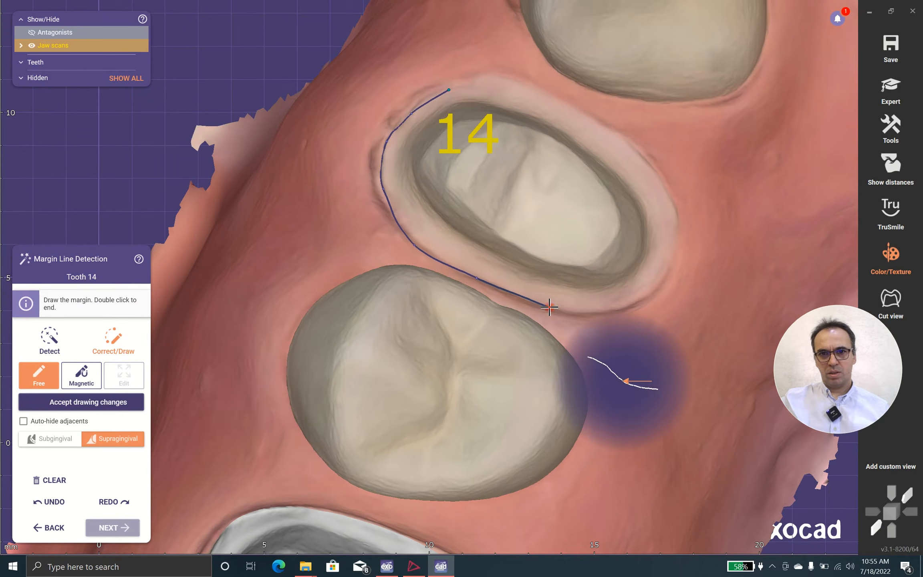
pyautogui.click(626, 310)
pyautogui.click(664, 278)
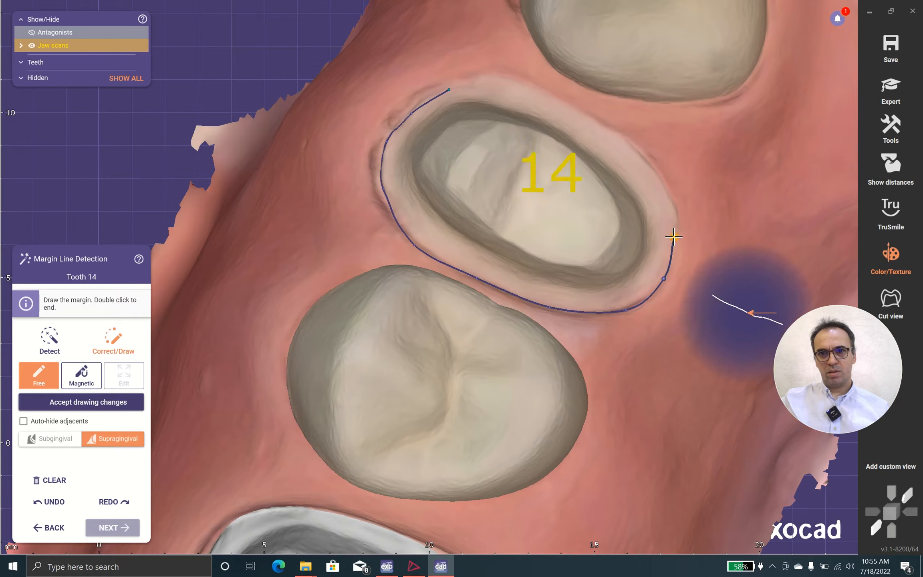
pyautogui.click(675, 227)
pyautogui.click(664, 187)
pyautogui.click(631, 140)
pyautogui.click(596, 118)
pyautogui.click(540, 88)
pyautogui.click(486, 75)
pyautogui.doubleClick(450, 91)
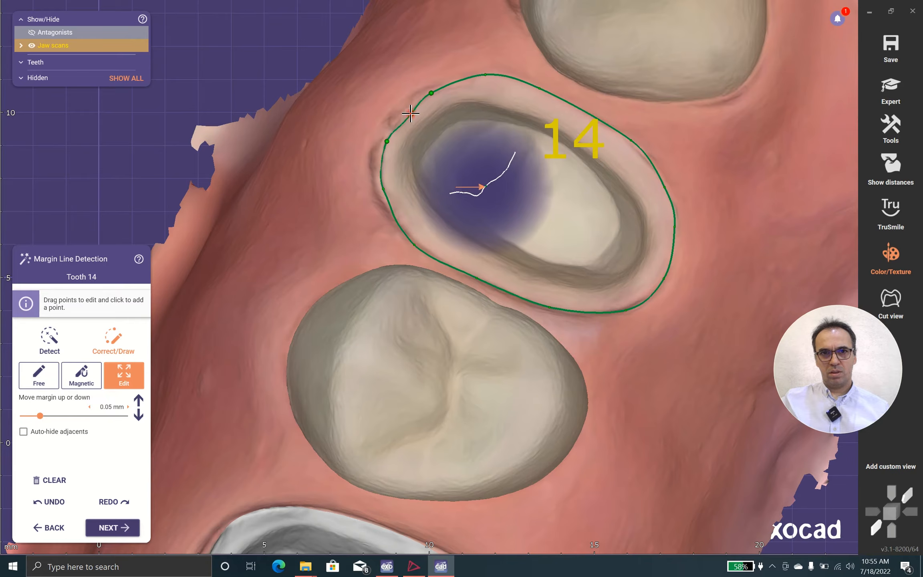
# Step: Refine the control points on the buccal side of tooth 14's margin line to match the preparation edge
pyautogui.moveTo(387, 141); pyautogui.dragTo(385, 151)
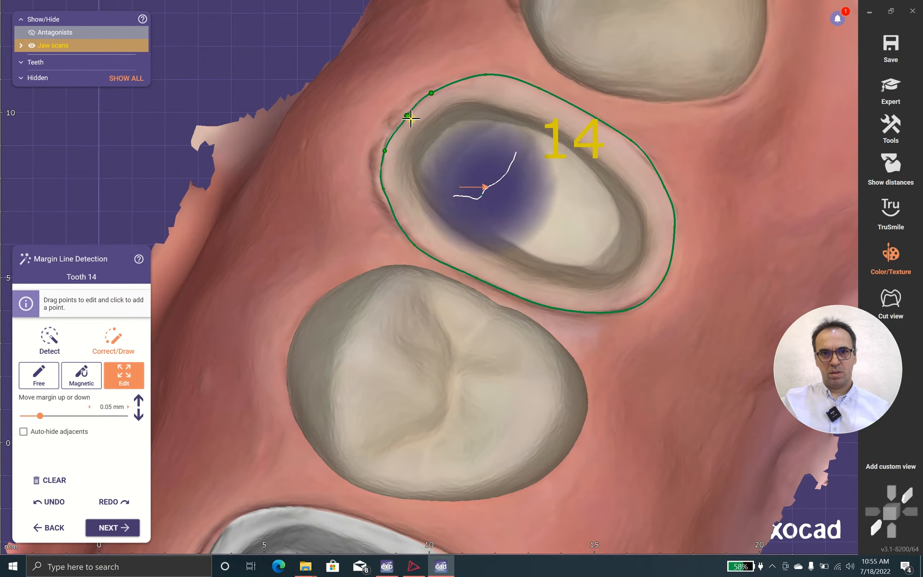
pyautogui.scroll(-3, 472, 194)
pyautogui.moveTo(474, 237); pyautogui.dragTo(269, 322, button='right')
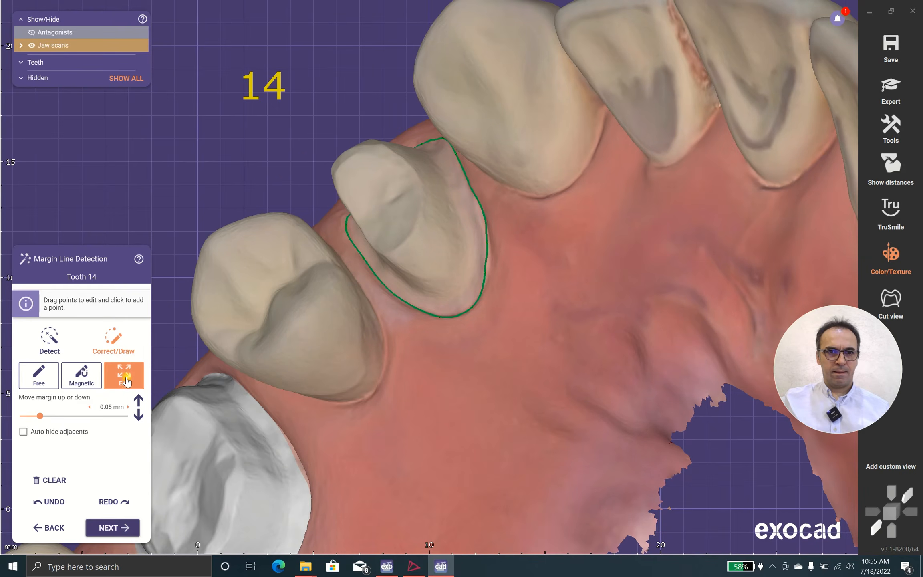
pyautogui.moveTo(375, 304); pyautogui.dragTo(348, 287, button='right')
pyautogui.scroll(-3, 353, 271)
pyautogui.scroll(6, 350, 203)
pyautogui.moveTo(414, 157); pyautogui.dragTo(414, 151)
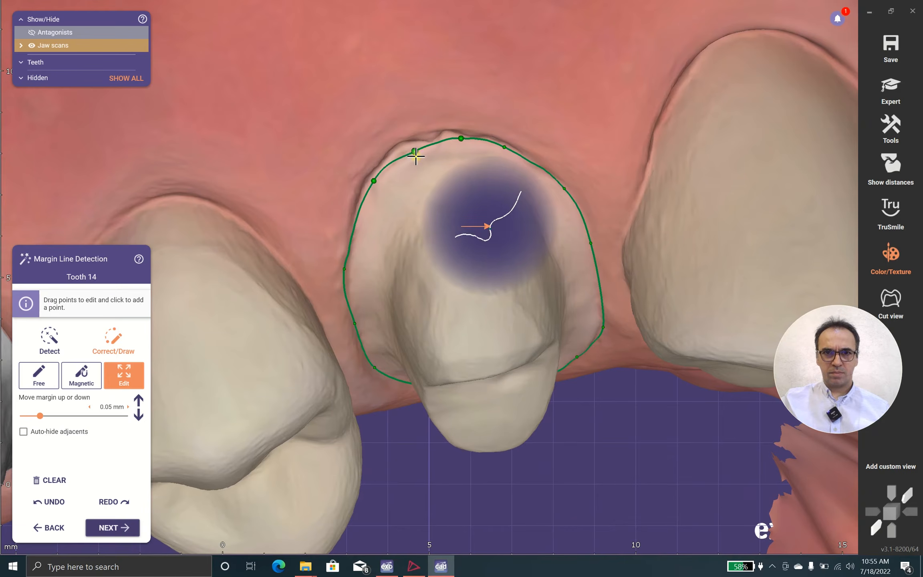
# Step: Try moving the whole margin line of tooth 14 down and up in 0.05 mm increments in the buccal view
pyautogui.scroll(-3, 387, 265)
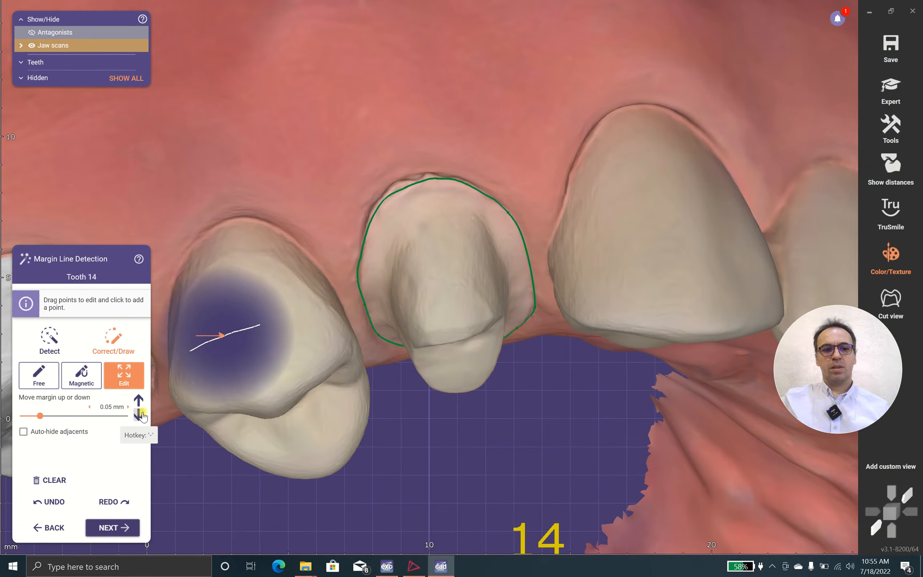
pyautogui.click(141, 415)
pyautogui.click(138, 399)
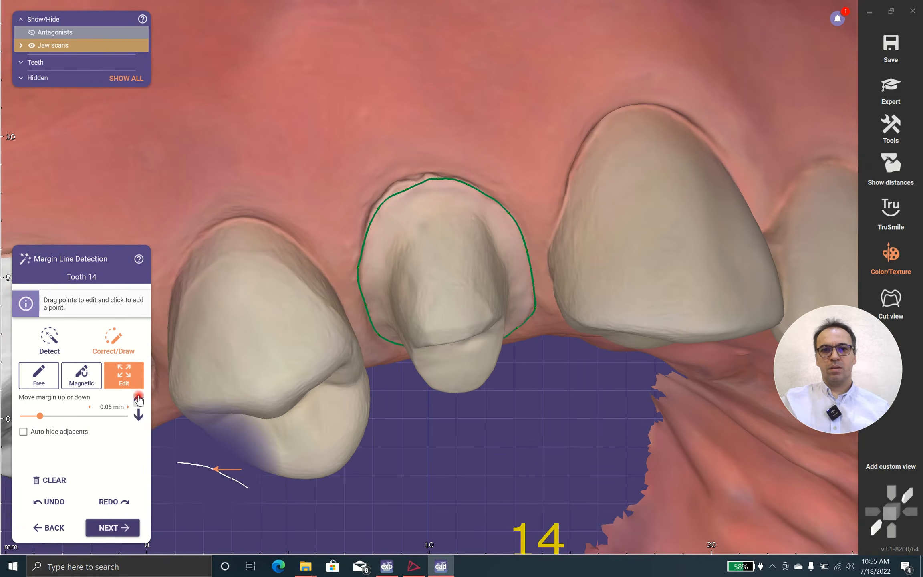
pyautogui.click(139, 399)
pyautogui.click(137, 419)
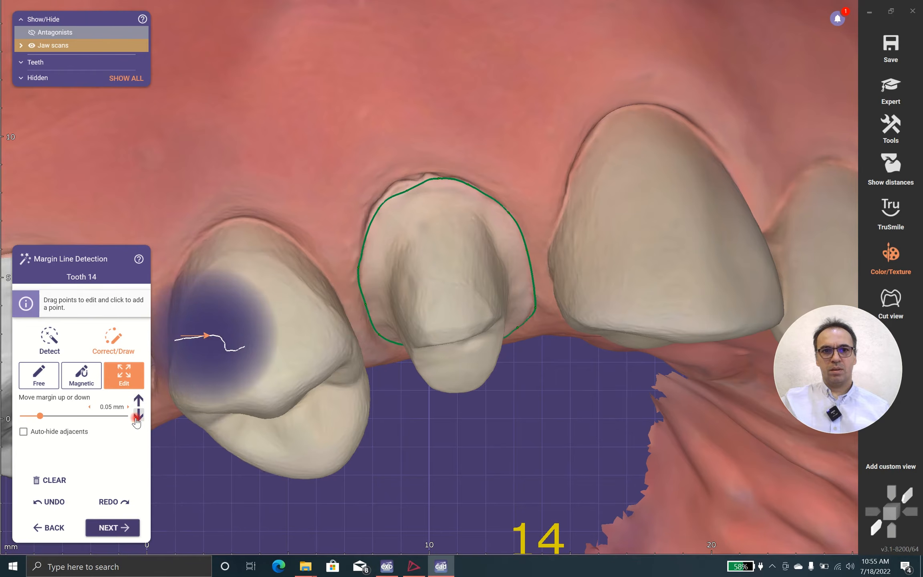
pyautogui.click(136, 418)
# Step: Try shifting tooth 14's whole margin line up and down in 0.05 mm increments in the palatal view
pyautogui.scroll(-2, 280, 299)
pyautogui.moveTo(352, 307); pyautogui.dragTo(351, 318, button='right')
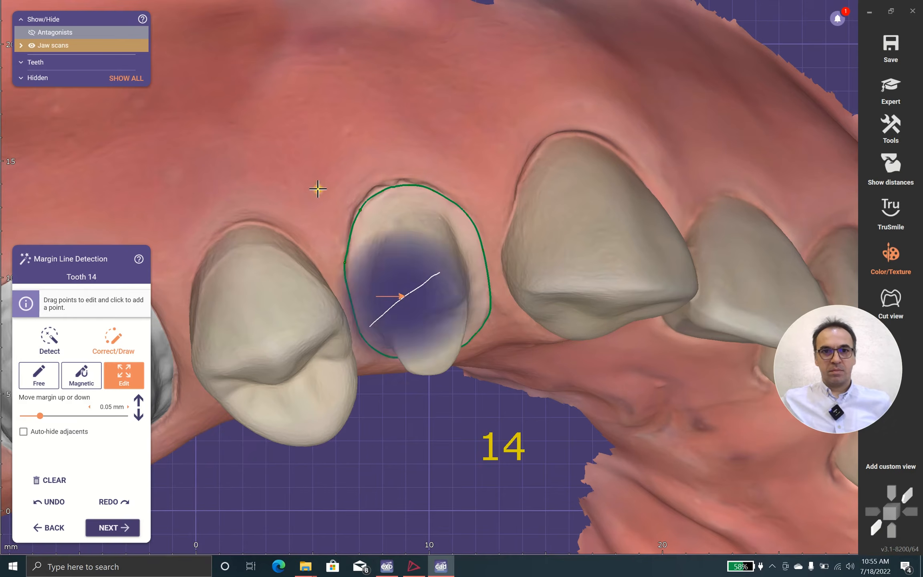
pyautogui.moveTo(297, 427); pyautogui.dragTo(373, 388, button='right')
pyautogui.scroll(3, 519, 417)
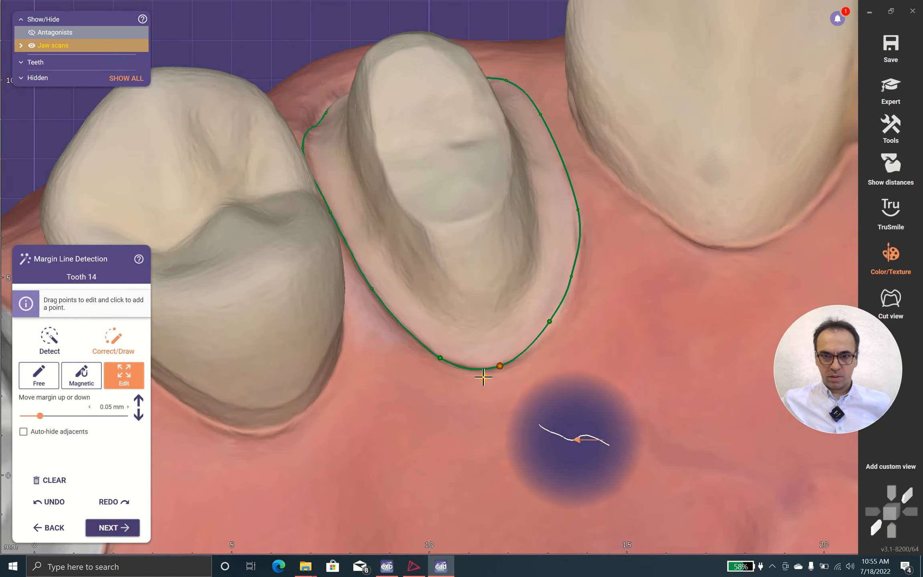
pyautogui.click(135, 401)
pyautogui.click(137, 401)
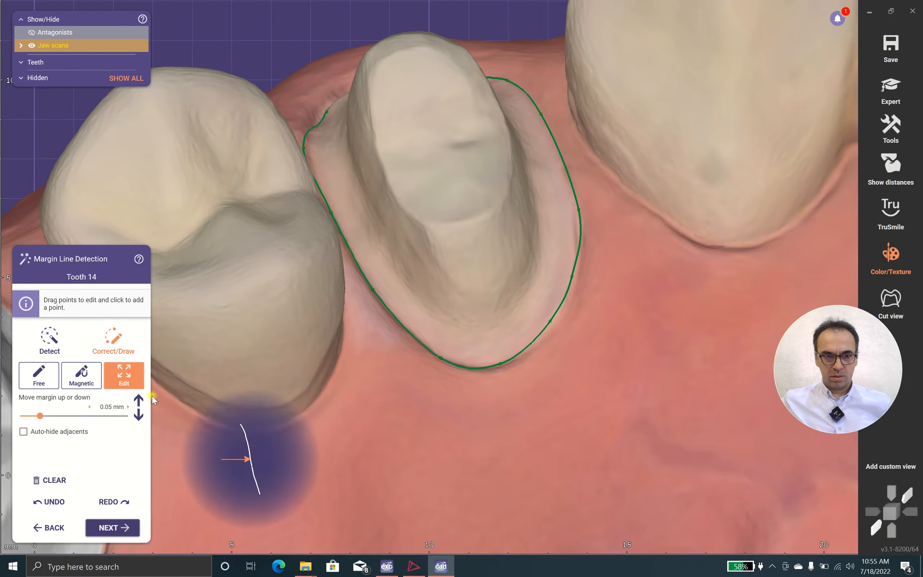
pyautogui.click(139, 402)
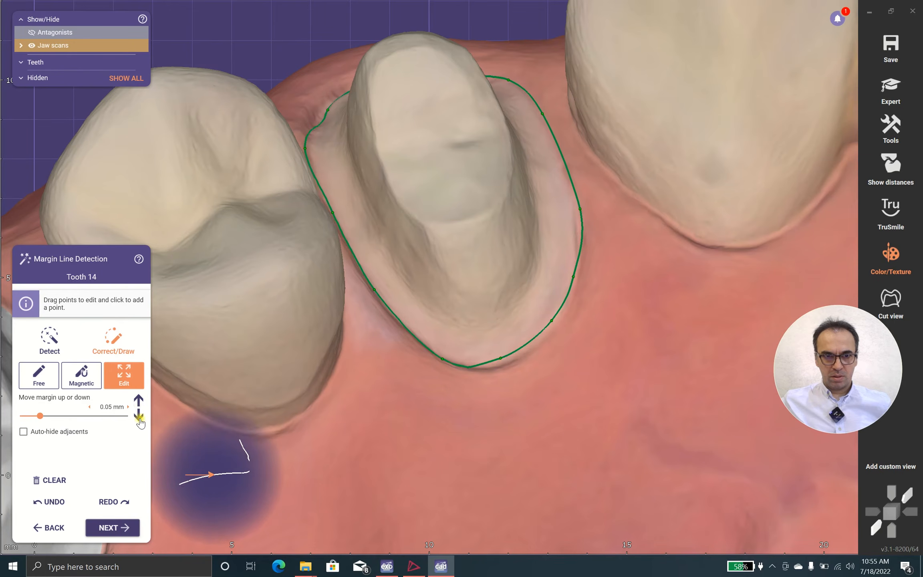
pyautogui.click(139, 417)
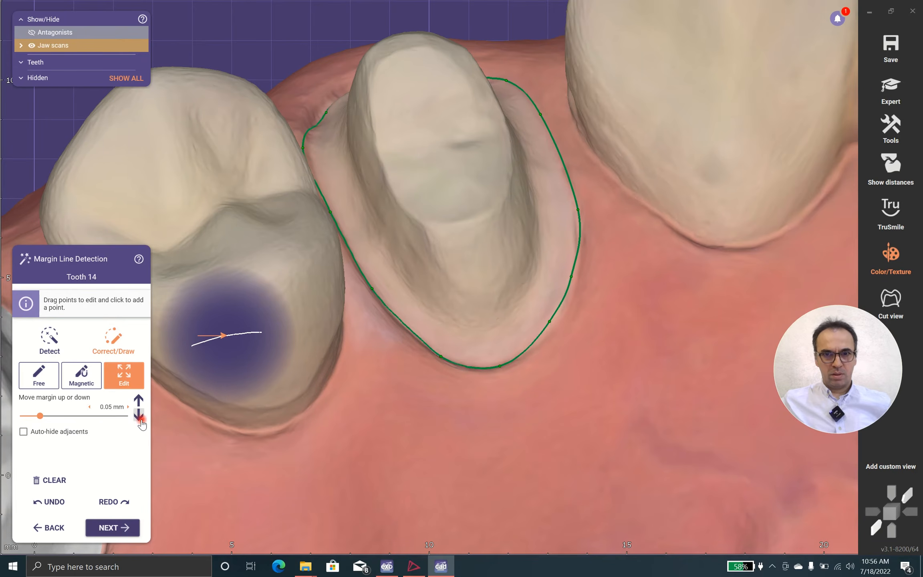
pyautogui.click(140, 419)
pyautogui.click(141, 406)
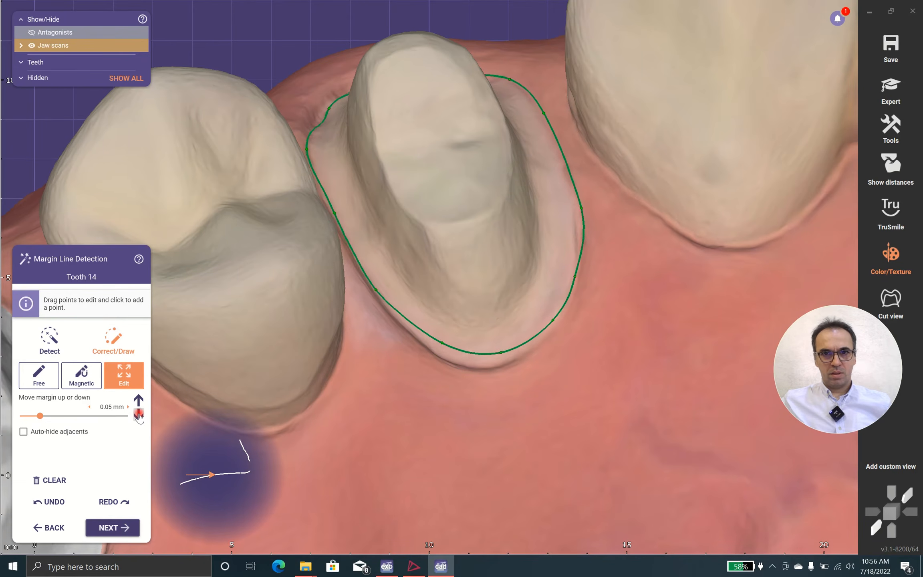
pyautogui.click(139, 417)
pyautogui.click(139, 417)
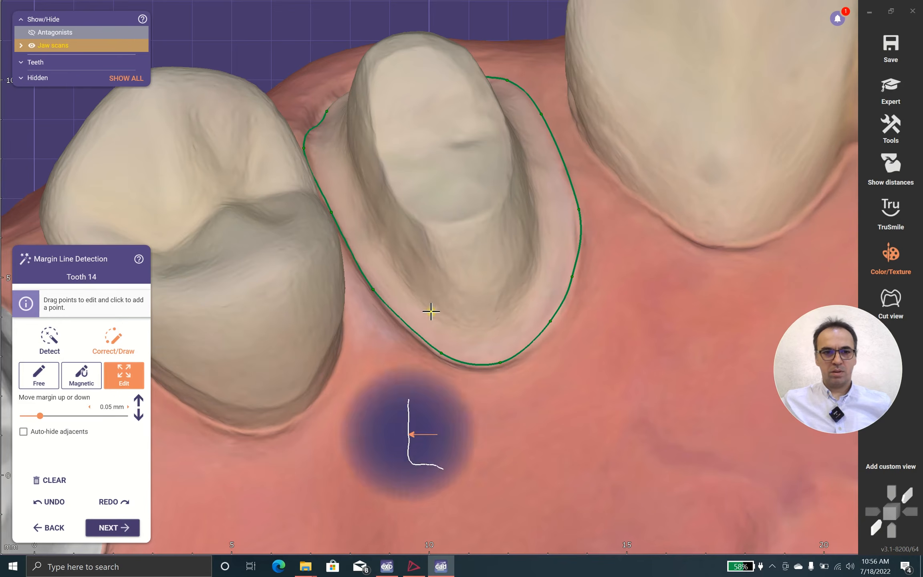
pyautogui.moveTo(431, 314); pyautogui.dragTo(434, 316, button='right')
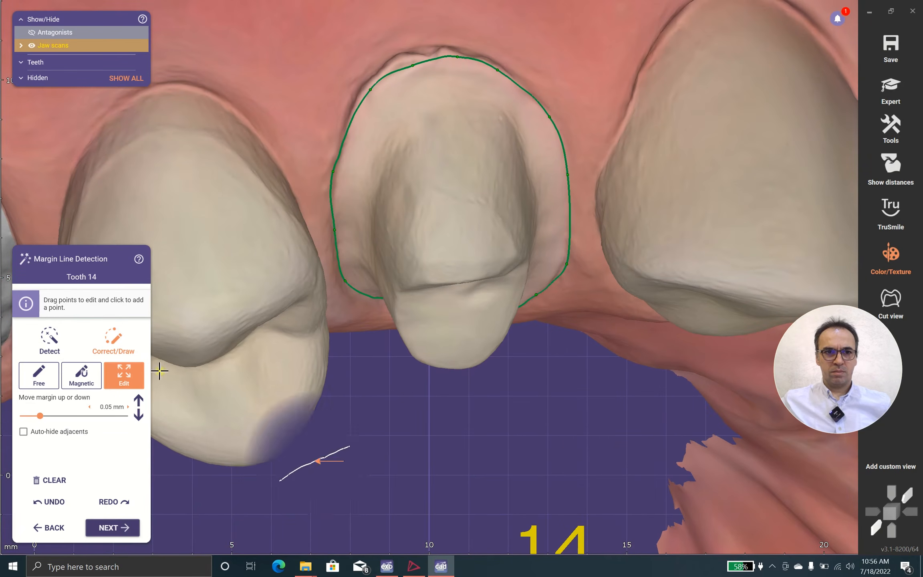
# Step: Redetect tooth 14's supragingival margin line from a point on the buccal preparation edge, with the light adjusted to the view direction
pyautogui.click(89, 384)
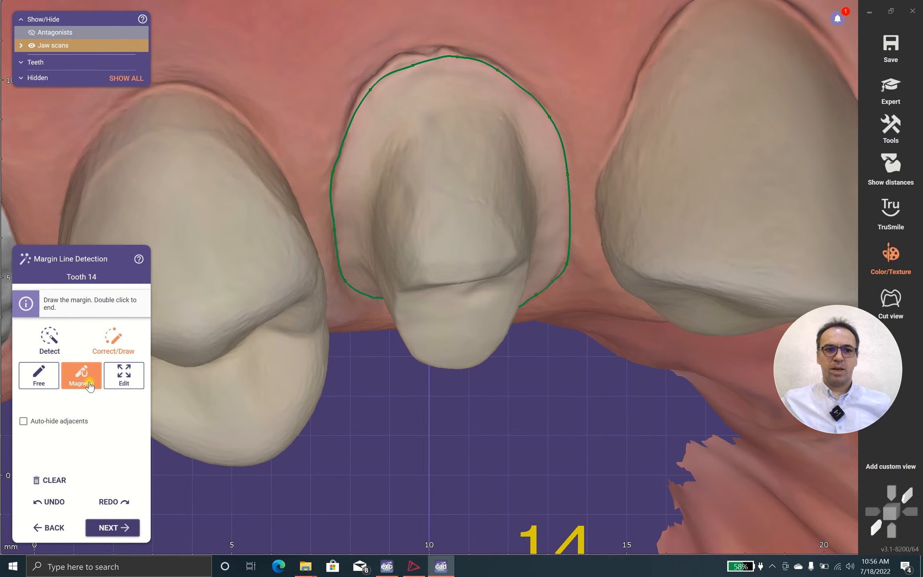
pyautogui.click(57, 384)
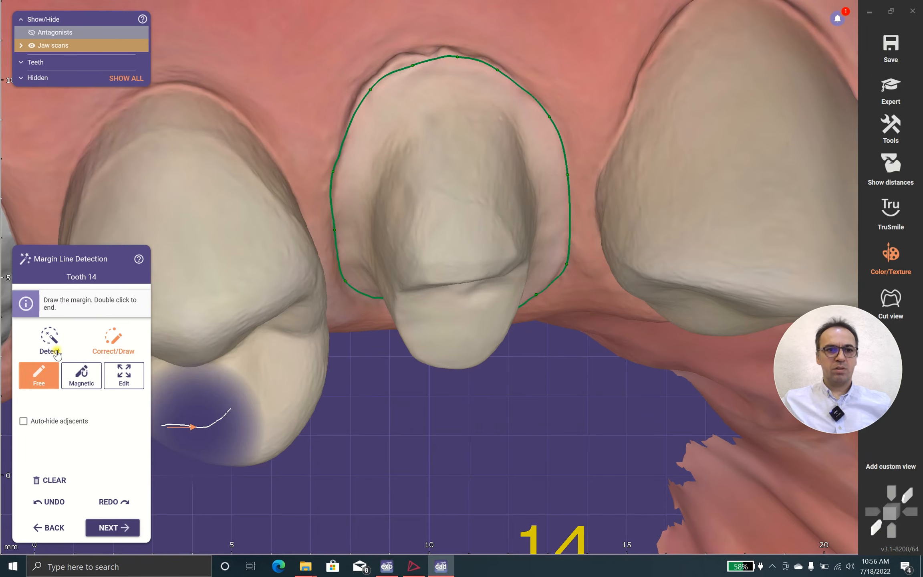
pyautogui.click(49, 340)
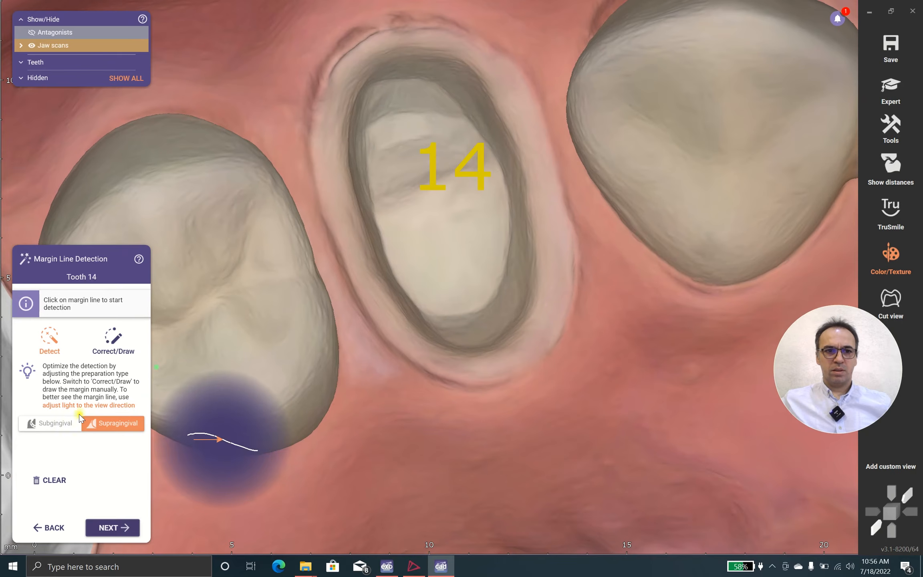
pyautogui.click(87, 406)
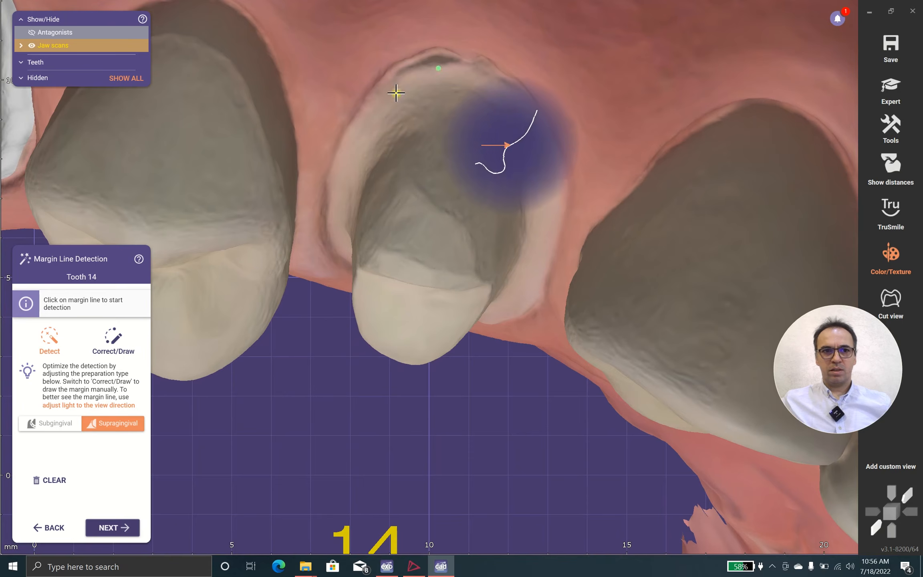
pyautogui.click(435, 67)
# Step: Refine the buccal control points of tooth 14's detected margin line and accept it to continue to the crown bottoms
pyautogui.moveTo(427, 183); pyautogui.dragTo(447, 79, button='right')
pyautogui.scroll(3, 438, 107)
pyautogui.moveTo(375, 78); pyautogui.dragTo(370, 80)
pyautogui.scroll(-2, 489, 137)
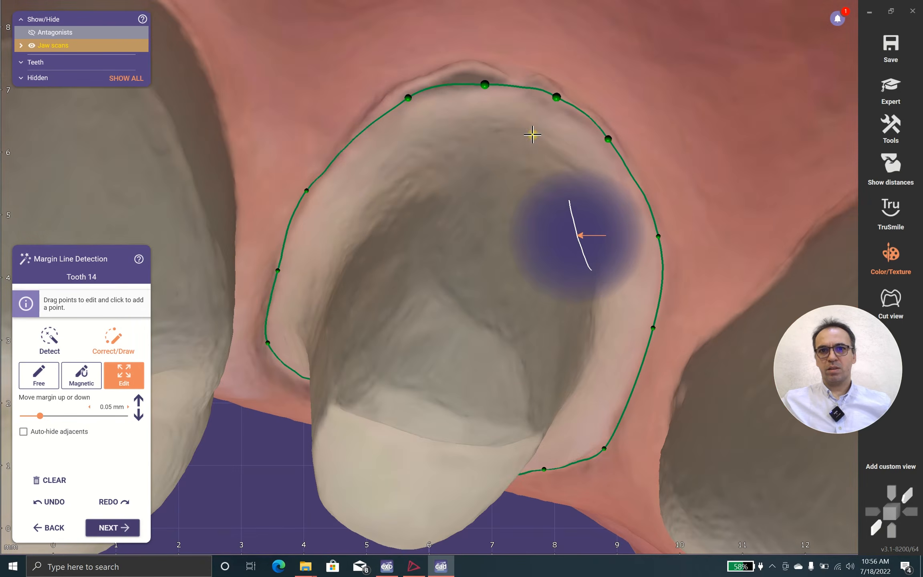
pyautogui.moveTo(561, 106); pyautogui.dragTo(559, 109)
pyautogui.scroll(-3, 577, 200)
pyautogui.moveTo(577, 199); pyautogui.dragTo(564, 305, button='right')
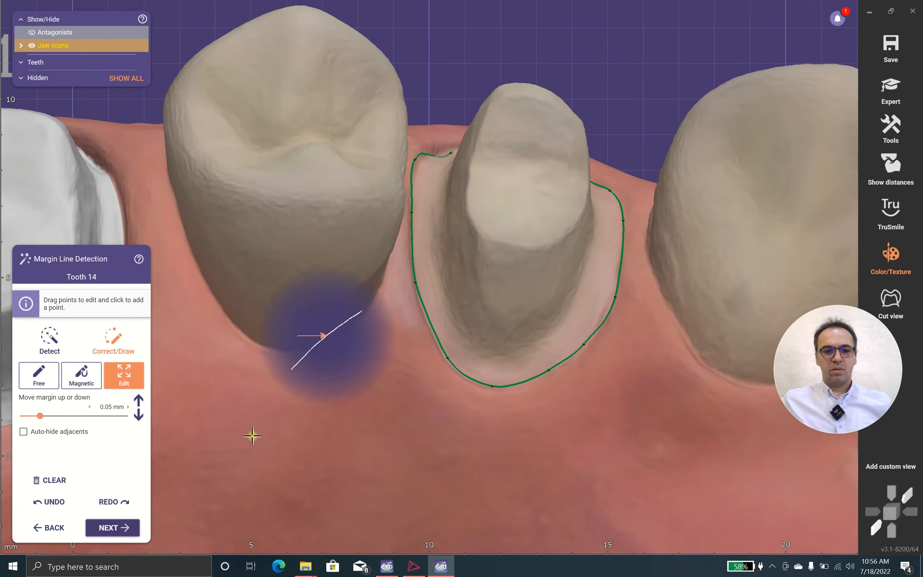
pyautogui.click(121, 530)
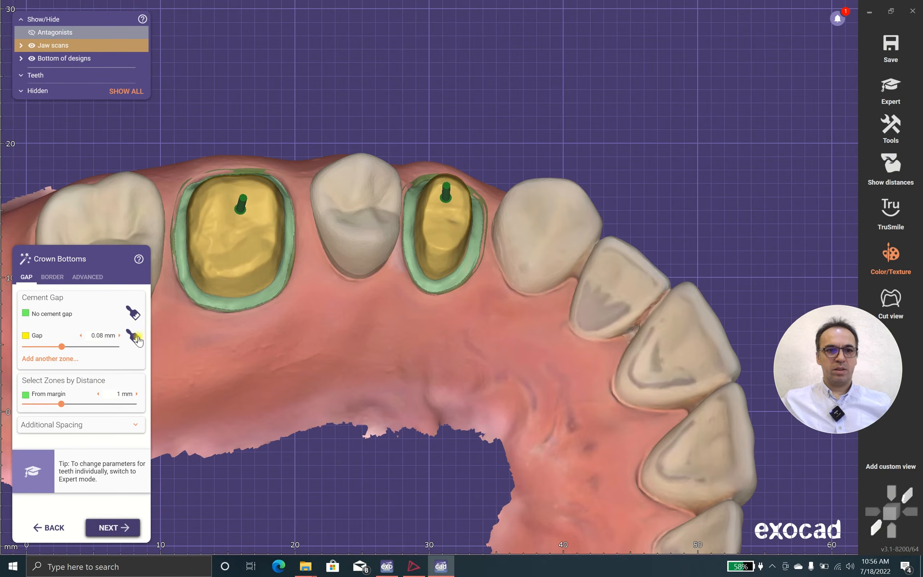
# Step: Add a user-defined cement gap zone of 0.111 mm and paint it as a ring around the occlusal edge of tooth 16's stump
pyautogui.click(52, 359)
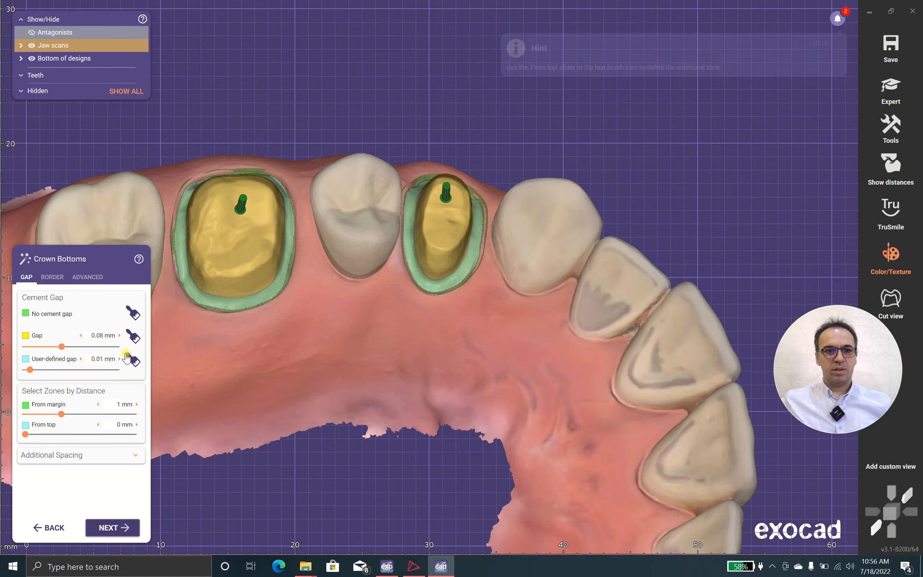
pyautogui.moveTo(32, 373); pyautogui.dragTo(53, 372)
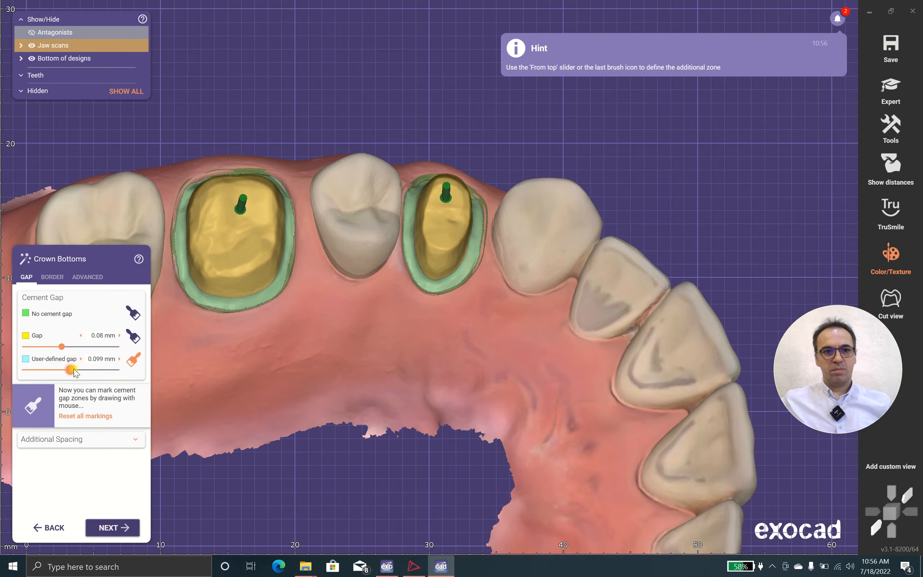
pyautogui.scroll(5, 205, 224)
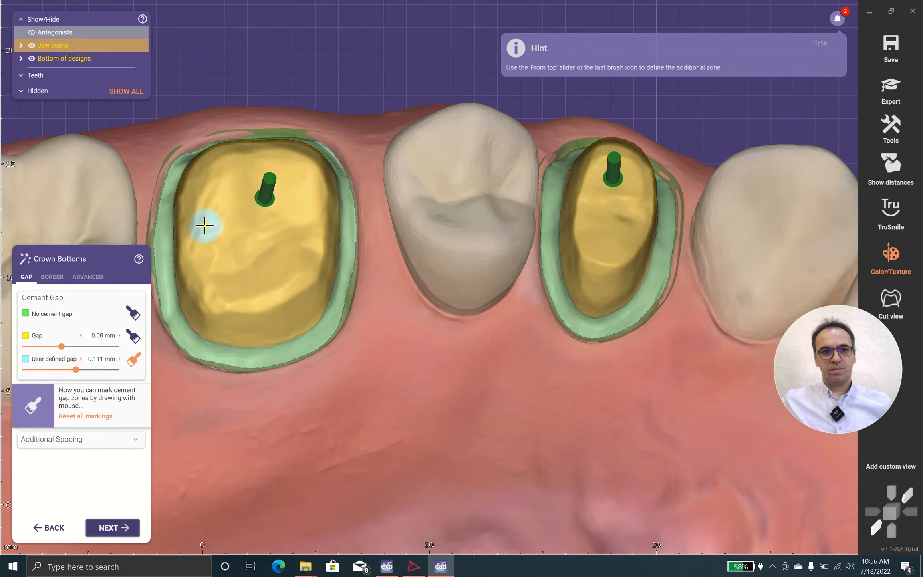
pyautogui.moveTo(200, 177)
pyautogui.mouseDown()
pyautogui.moveTo(192, 268)
pyautogui.moveTo(247, 311)
pyautogui.moveTo(298, 302)
pyautogui.moveTo(330, 255)
pyautogui.moveTo(336, 200)
pyautogui.moveTo(322, 157)
pyautogui.moveTo(294, 142)
pyautogui.moveTo(226, 154)
pyautogui.mouseUp()
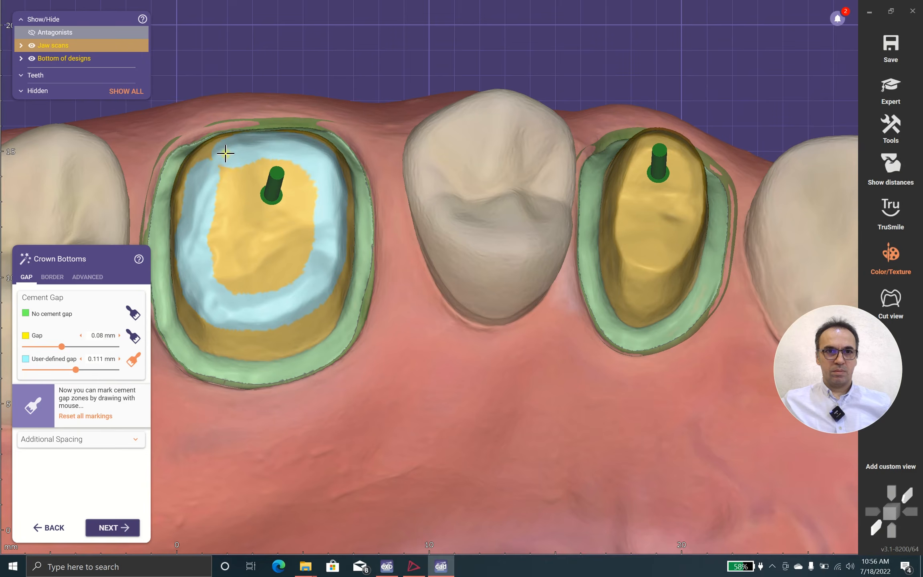
pyautogui.moveTo(299, 229); pyautogui.dragTo(373, 205, button='right')
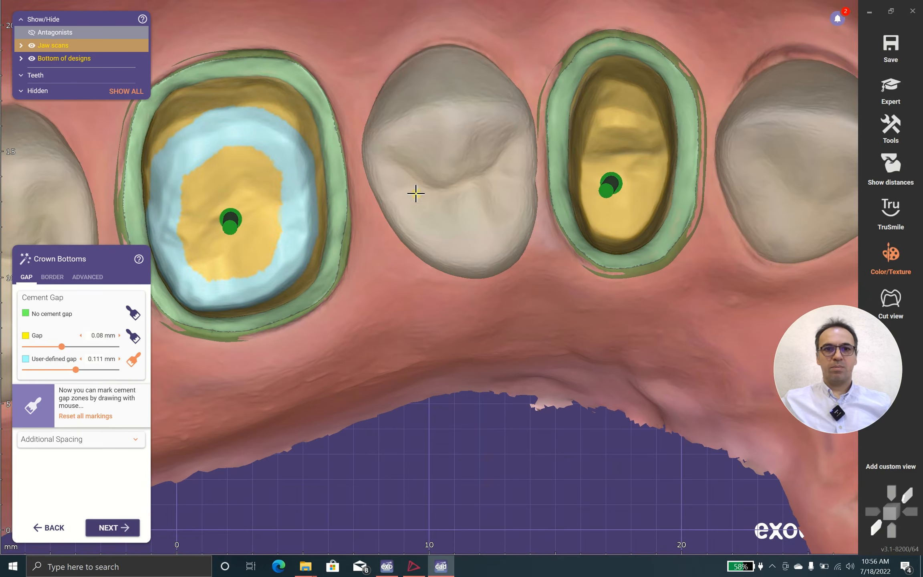
# Step: Paint the user-defined cement gap zone around the occlusal edge of tooth 14's stump
pyautogui.scroll(-4, 537, 119)
pyautogui.scroll(2, 585, 111)
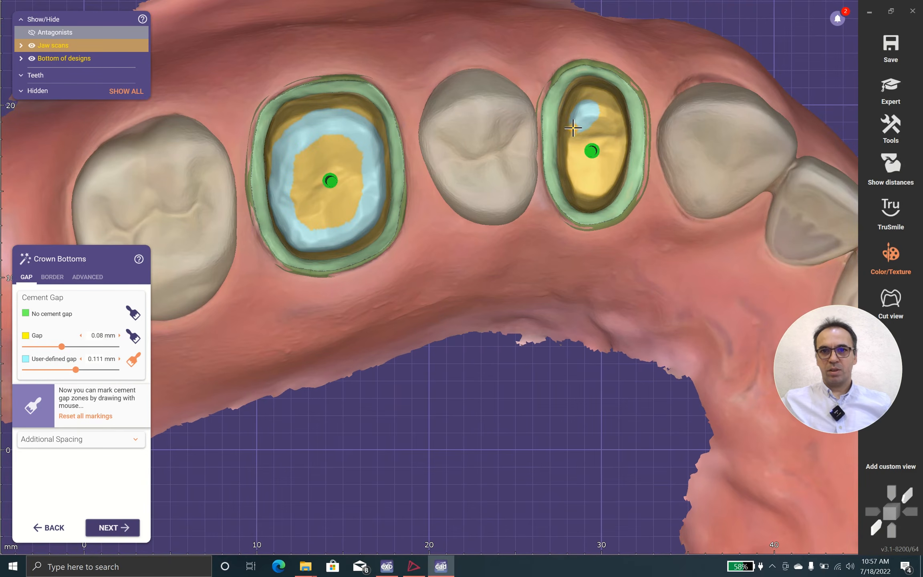
pyautogui.moveTo(569, 148)
pyautogui.mouseDown()
pyautogui.moveTo(575, 181)
pyautogui.moveTo(595, 190)
pyautogui.moveTo(608, 182)
pyautogui.moveTo(615, 155)
pyautogui.moveTo(601, 114)
pyautogui.mouseUp()
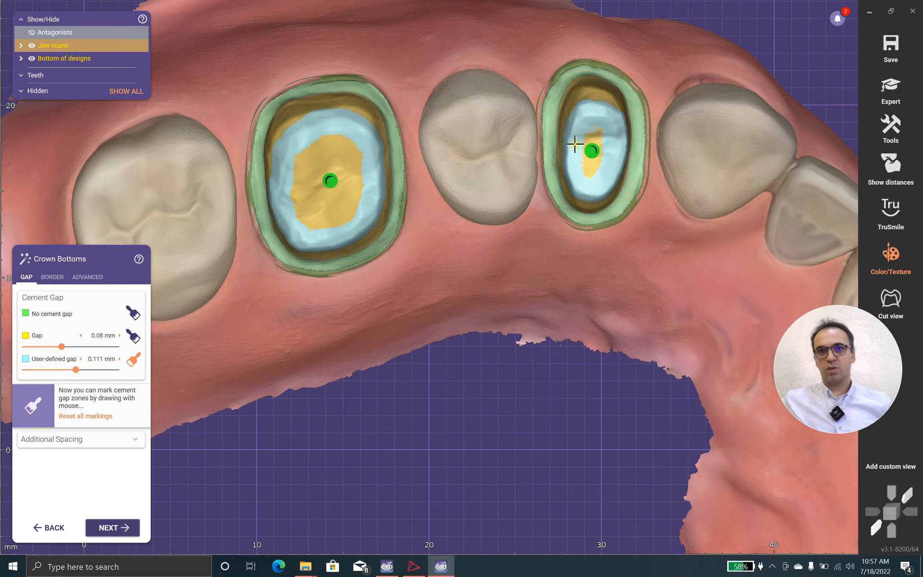
pyautogui.scroll(-2, 489, 170)
pyautogui.moveTo(424, 181); pyautogui.dragTo(424, 199, button='right')
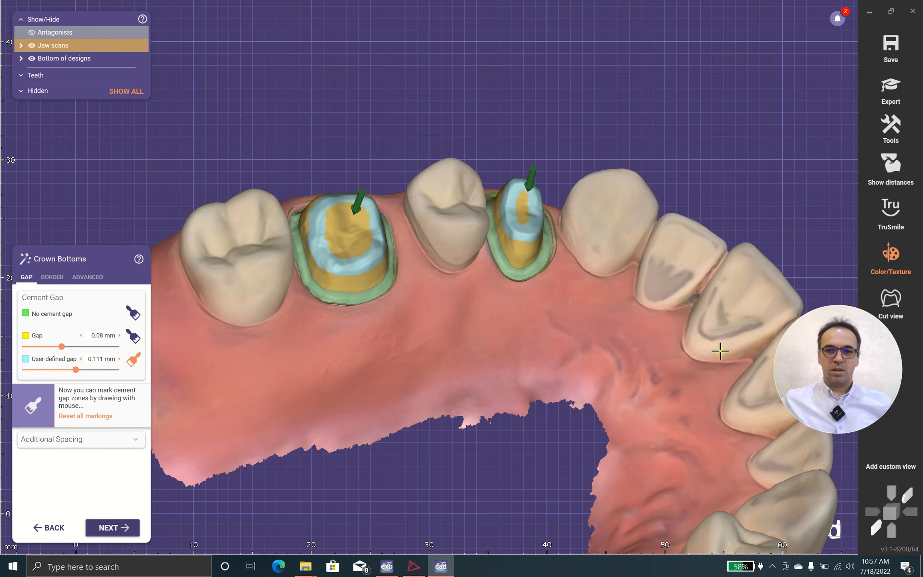
# Step: Place a cut view through tooth 14 and inspect the cement gap profile near the margin
pyautogui.click(883, 307)
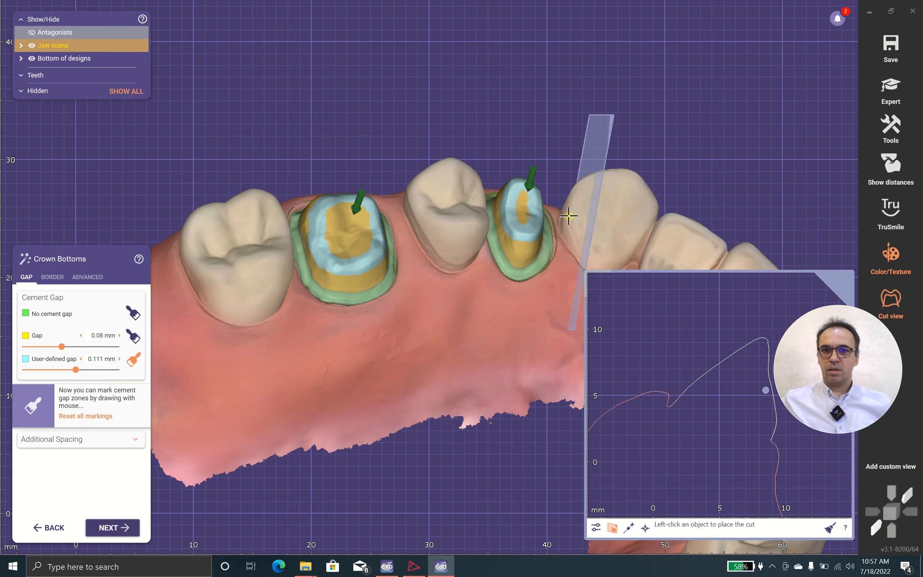
pyautogui.click(526, 230)
pyautogui.scroll(3, 758, 387)
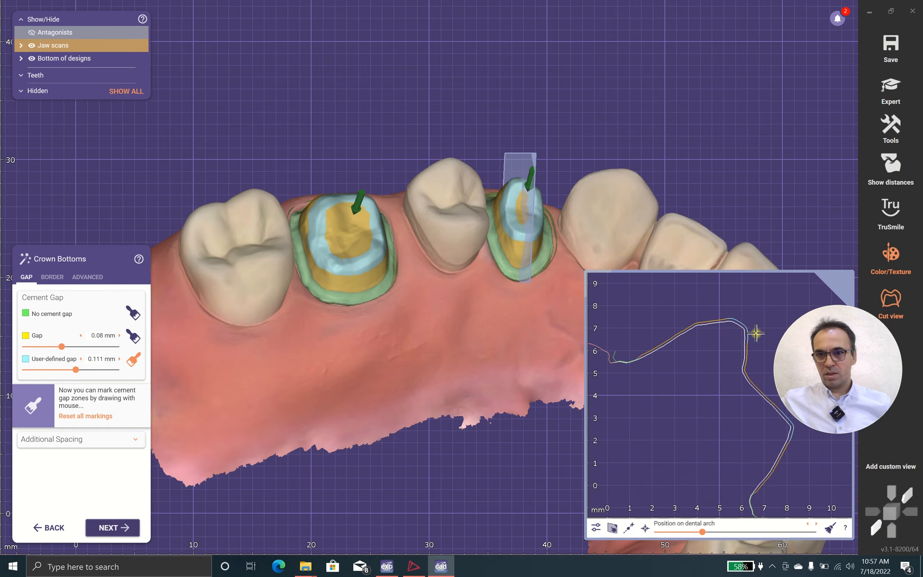
pyautogui.scroll(-2, 698, 363)
pyautogui.scroll(5, 604, 388)
pyautogui.moveTo(604, 388); pyautogui.dragTo(659, 354, button='right')
pyautogui.moveTo(827, 364); pyautogui.dragTo(791, 101)
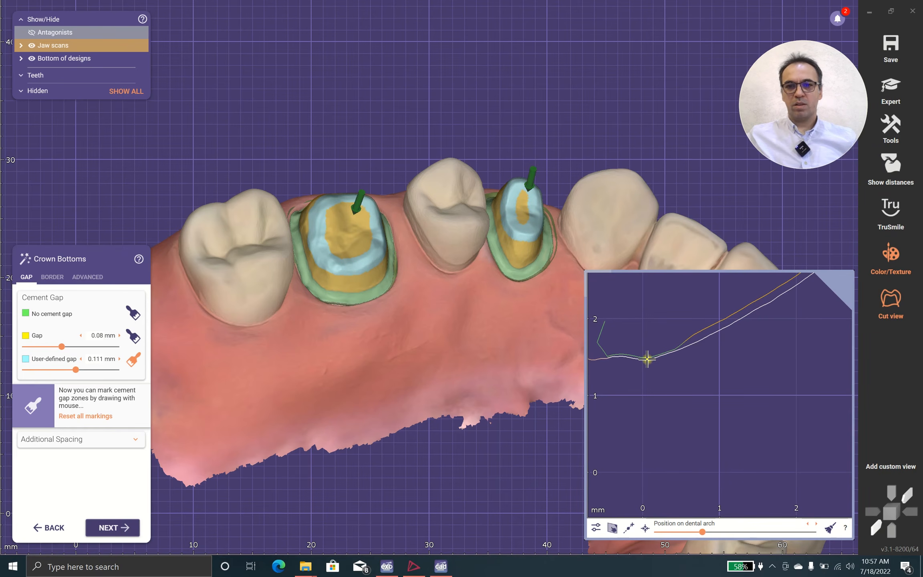
# Step: Expand the additional spacing settings and examine the gap along tooth 14's stump in the cross-section
pyautogui.click(133, 440)
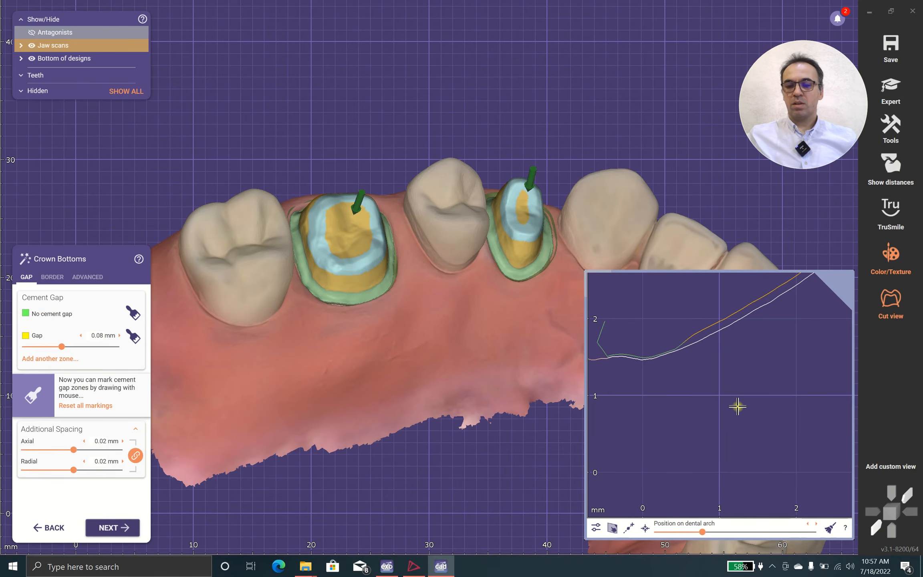
pyautogui.moveTo(756, 390); pyautogui.dragTo(606, 478, button='middle')
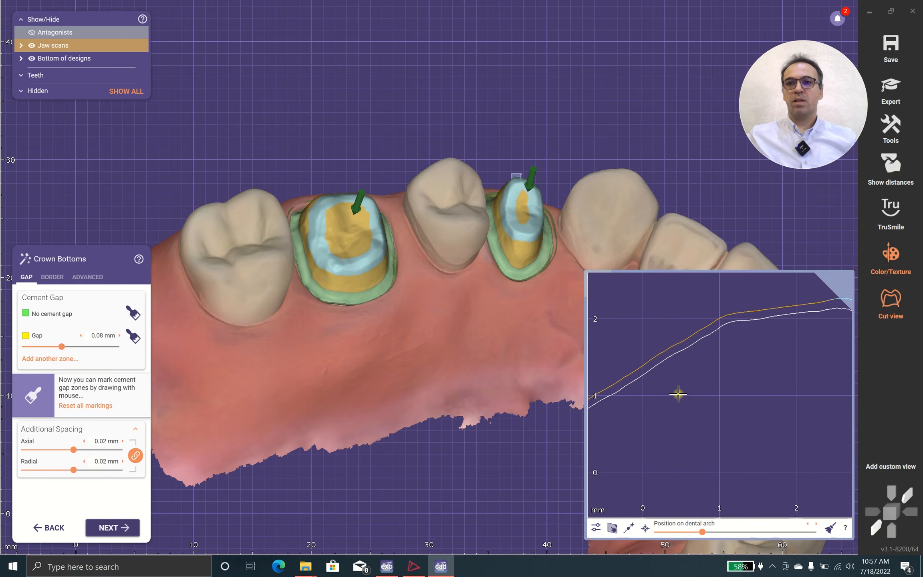
pyautogui.scroll(-2, 743, 407)
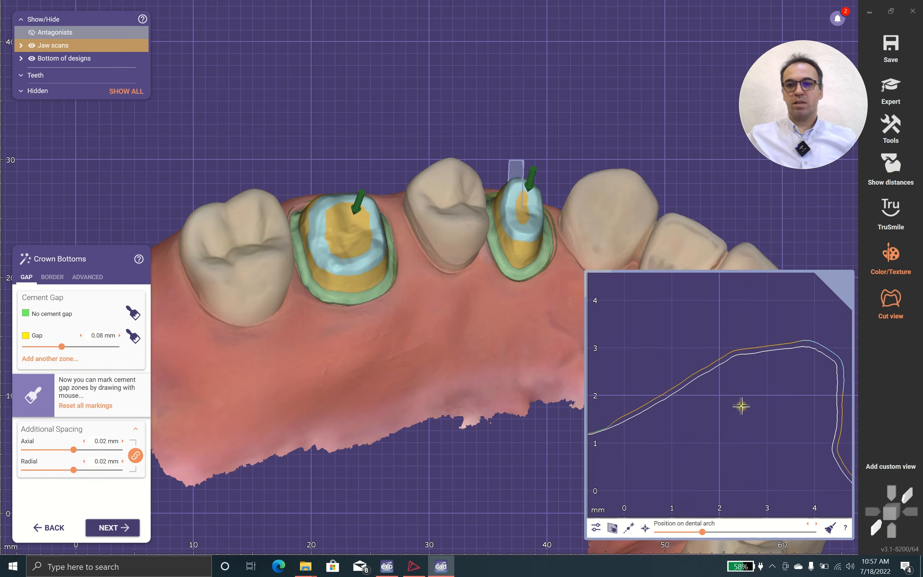
pyautogui.moveTo(743, 396); pyautogui.dragTo(739, 394, button='right')
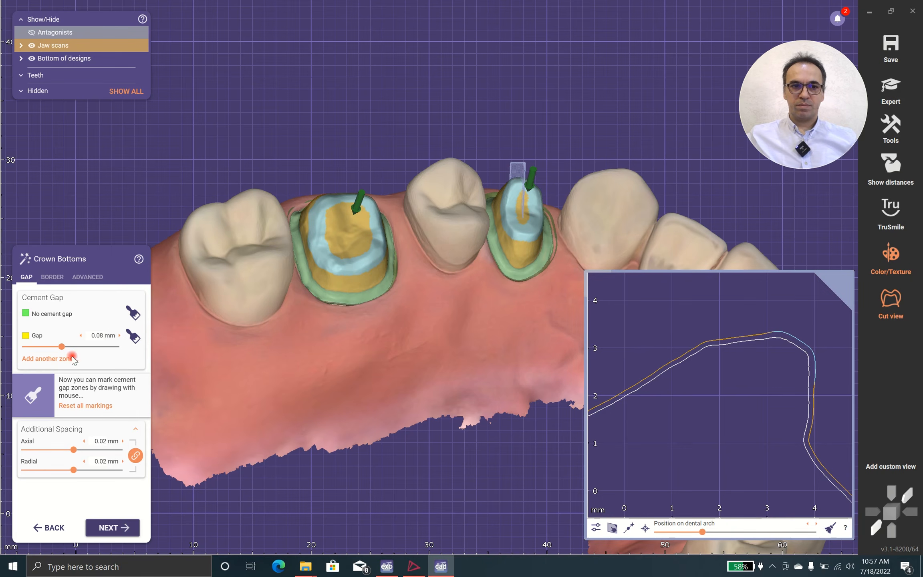
# Step: Add another cement gap zone for the crown bottoms
pyautogui.click(56, 359)
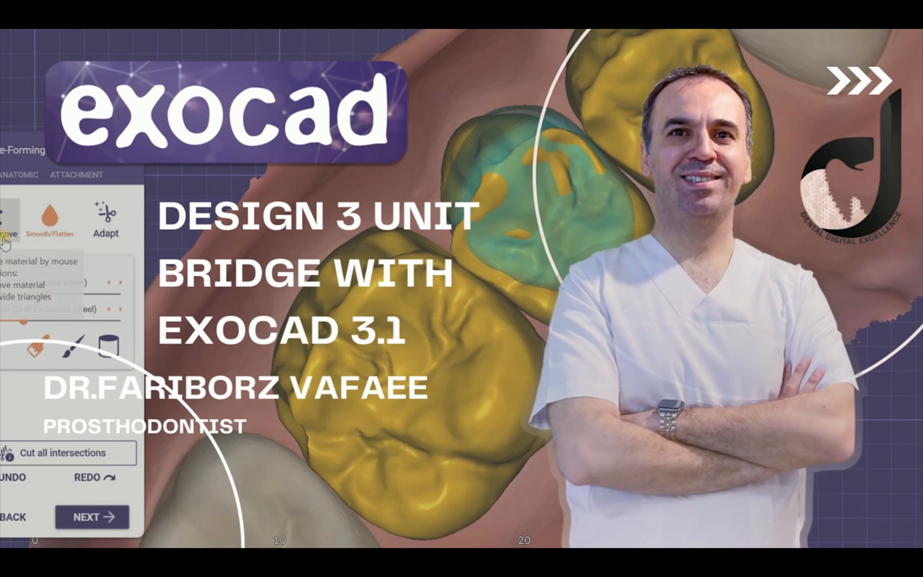